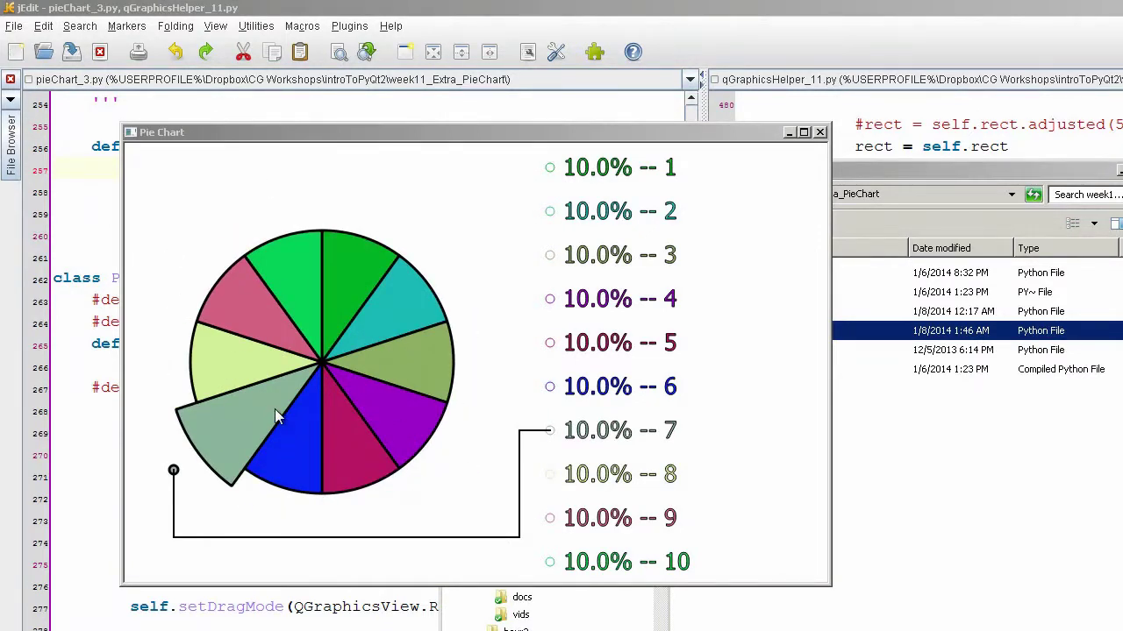
- Activate the 47%-first five-slice initializer on line 264 and rerun pieChart_3.py
click(91, 343)
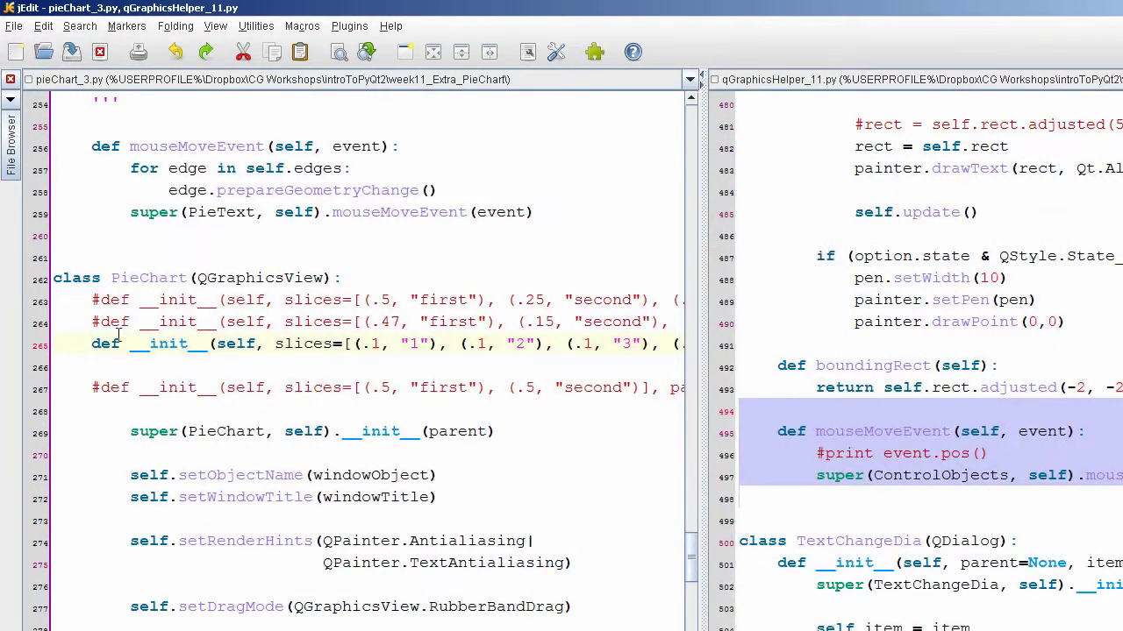
click(101, 322)
key(BackSpace)
key(Down)
text(#)
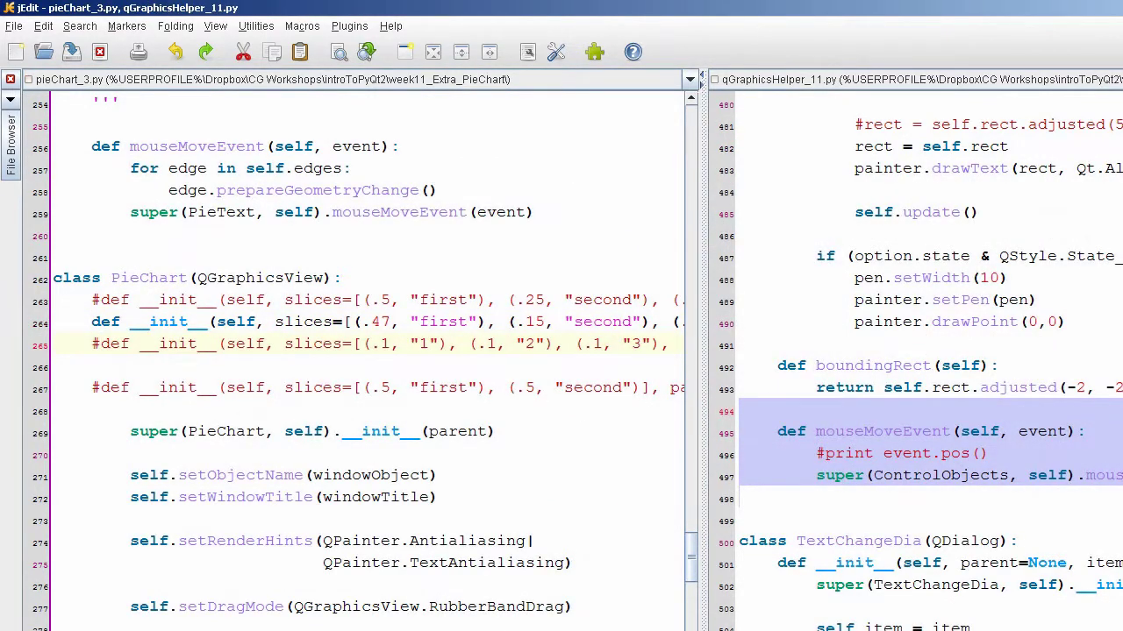
key(alt+Tab)
key(alt+Tab)
key(Return)
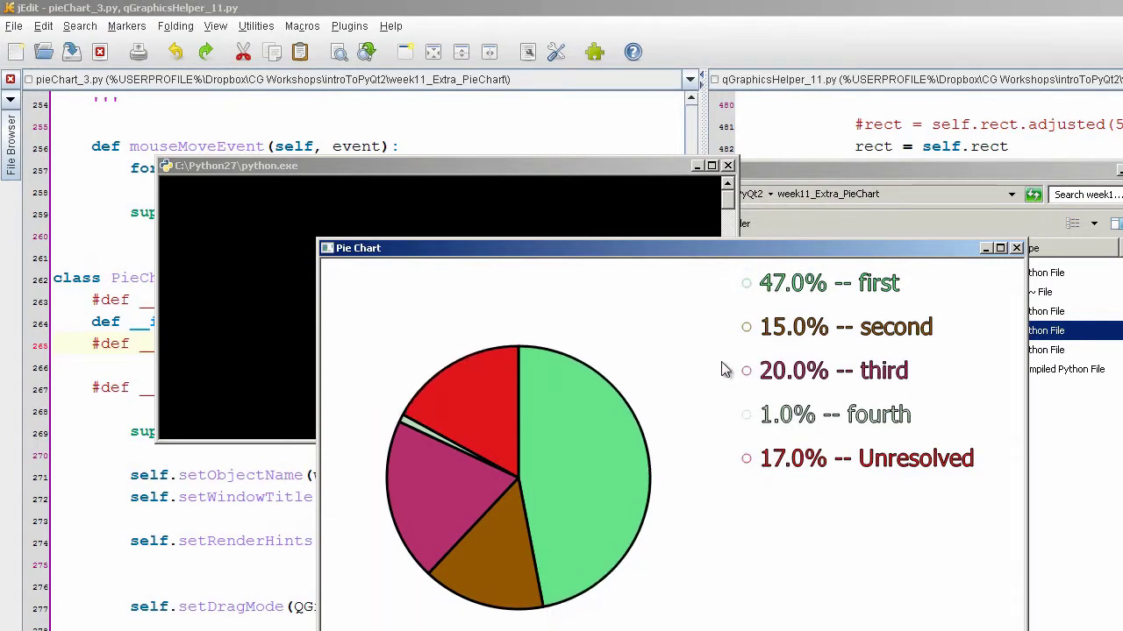
- Bring the ten-slice 10% Pie Chart window back in front of the five-slice chart
key(alt+Tab)
key(alt+Tab)
key(alt+Tab)
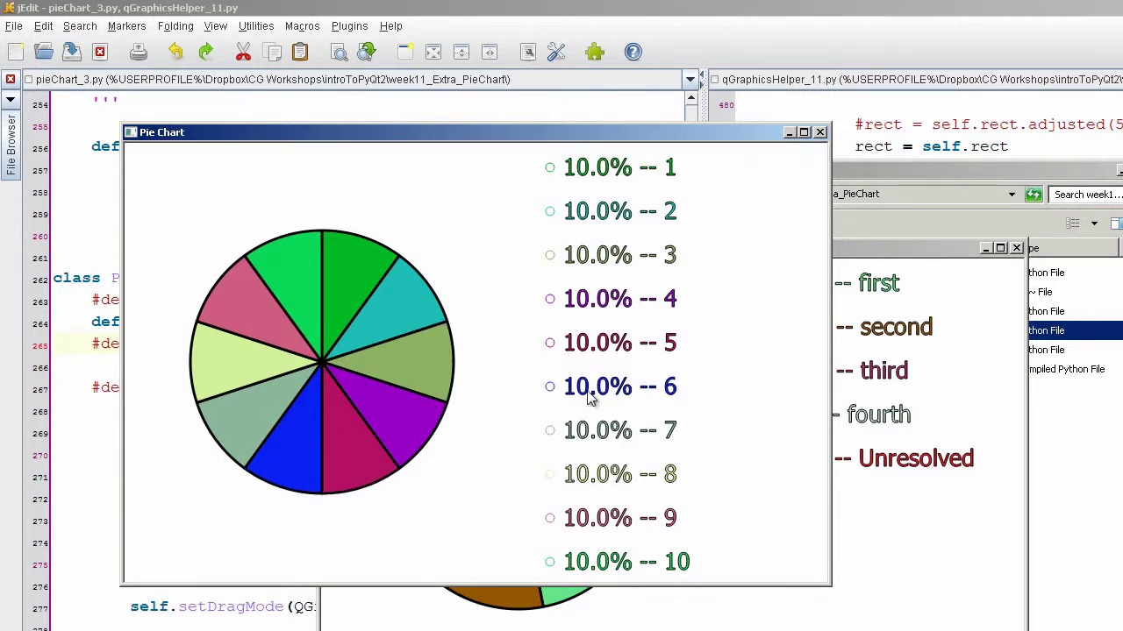
- Drag label 6 right and lower, nudge label 5 right, and move labels 3 and 2 up-right
mouse_move(614, 384)
mouse_down()
mouse_move(672, 369)
mouse_move(672, 383)
mouse_up()
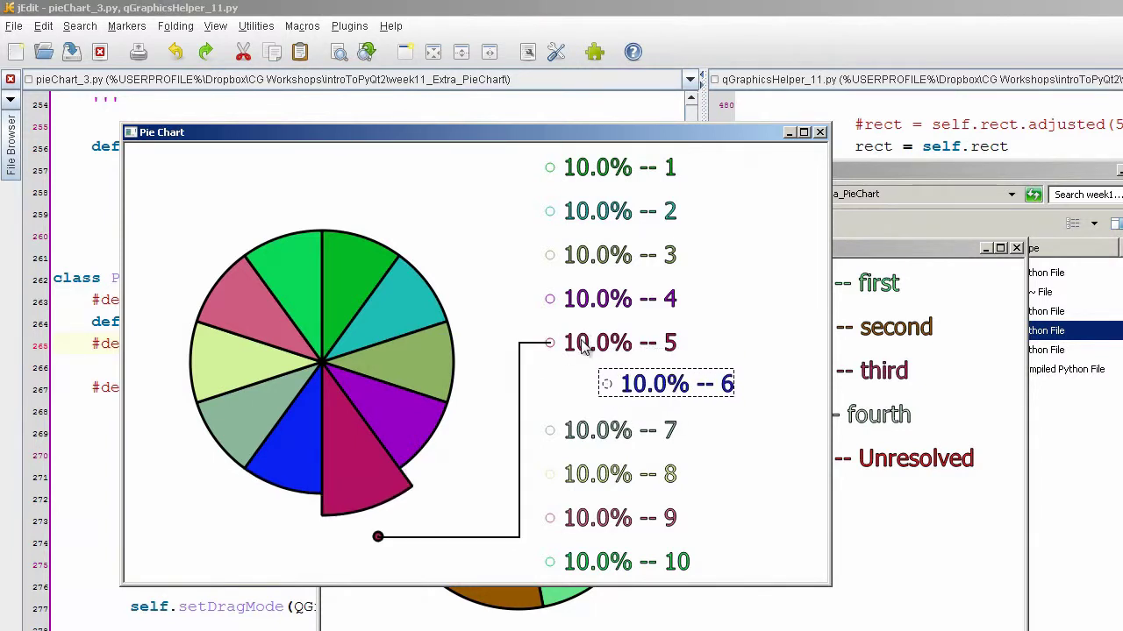
drag(587, 368, 595, 367)
click(428, 370)
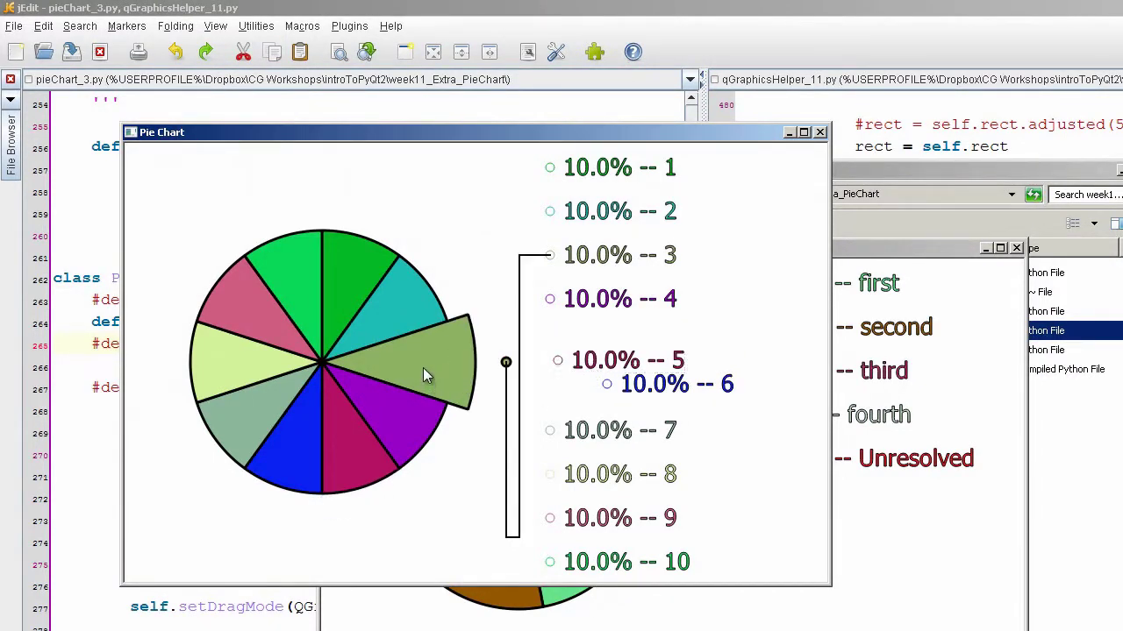
mouse_move(647, 254)
mouse_down()
mouse_move(763, 250)
mouse_move(763, 259)
mouse_up()
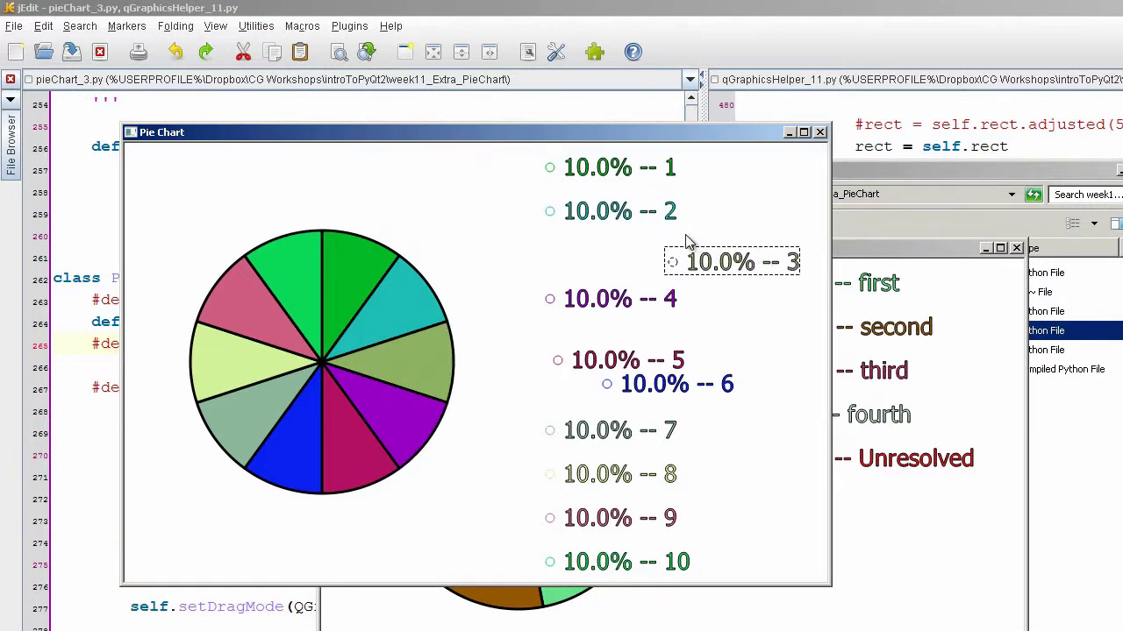
mouse_move(637, 230)
mouse_down()
mouse_move(709, 186)
mouse_move(723, 235)
mouse_move(724, 225)
mouse_up()
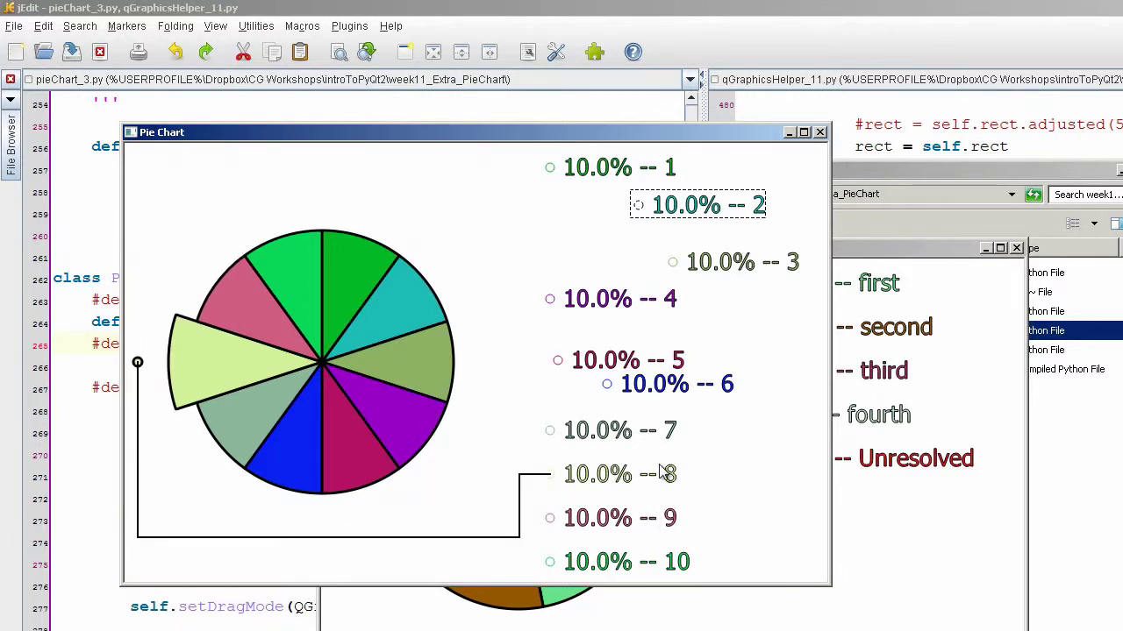
drag(656, 386, 652, 401)
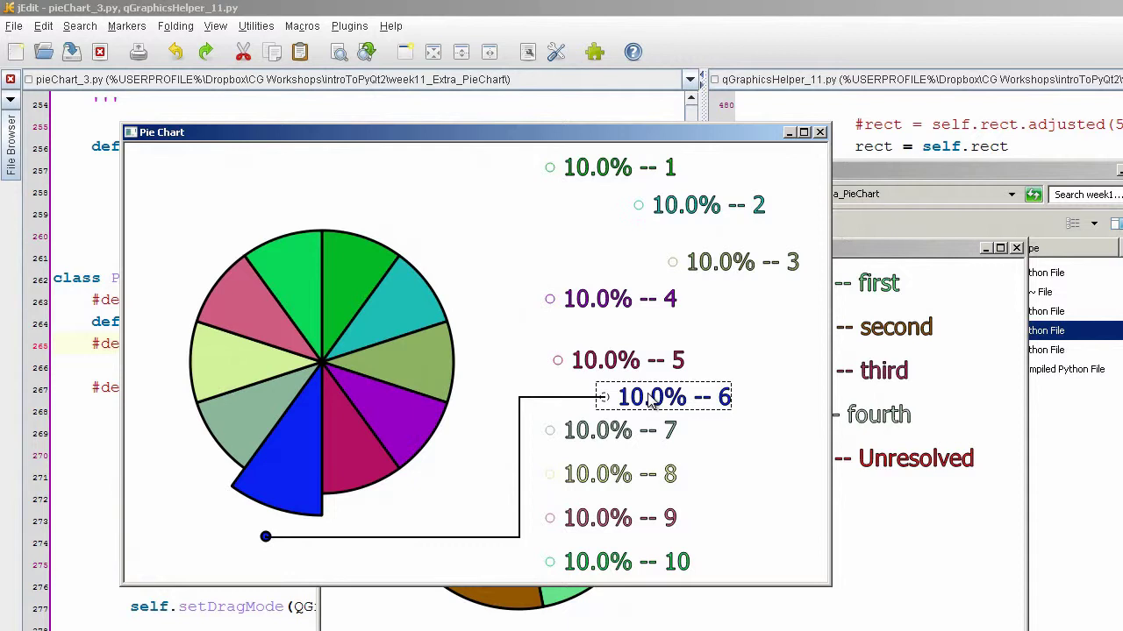
click(763, 382)
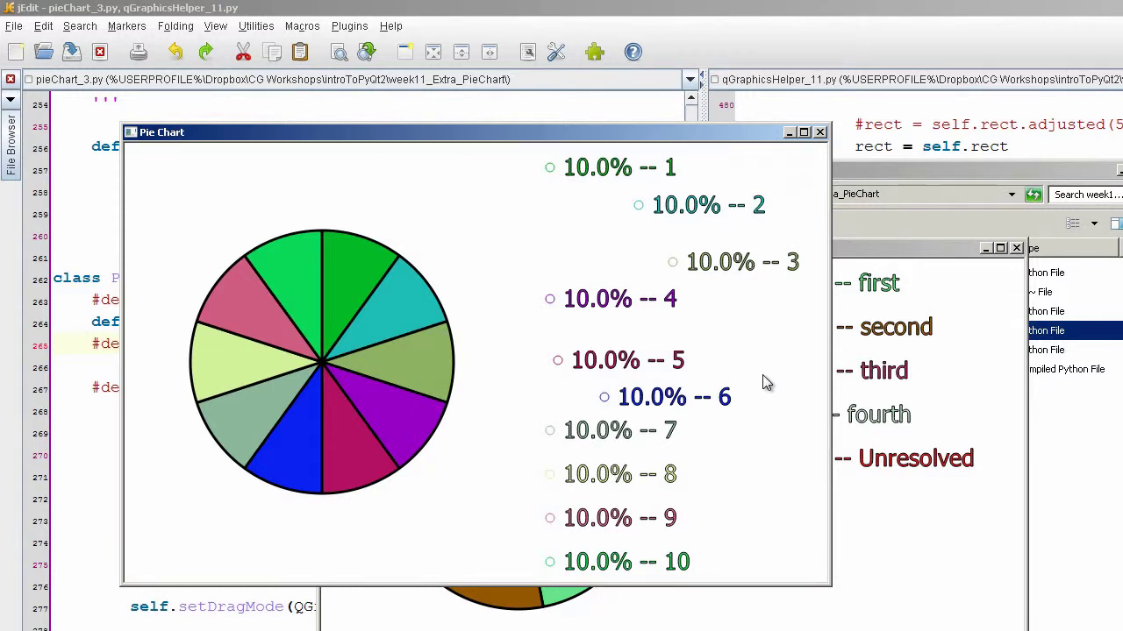
- Move the five-slice chart's Unresolved, fourth and third labels lower
click(930, 510)
drag(815, 472, 825, 571)
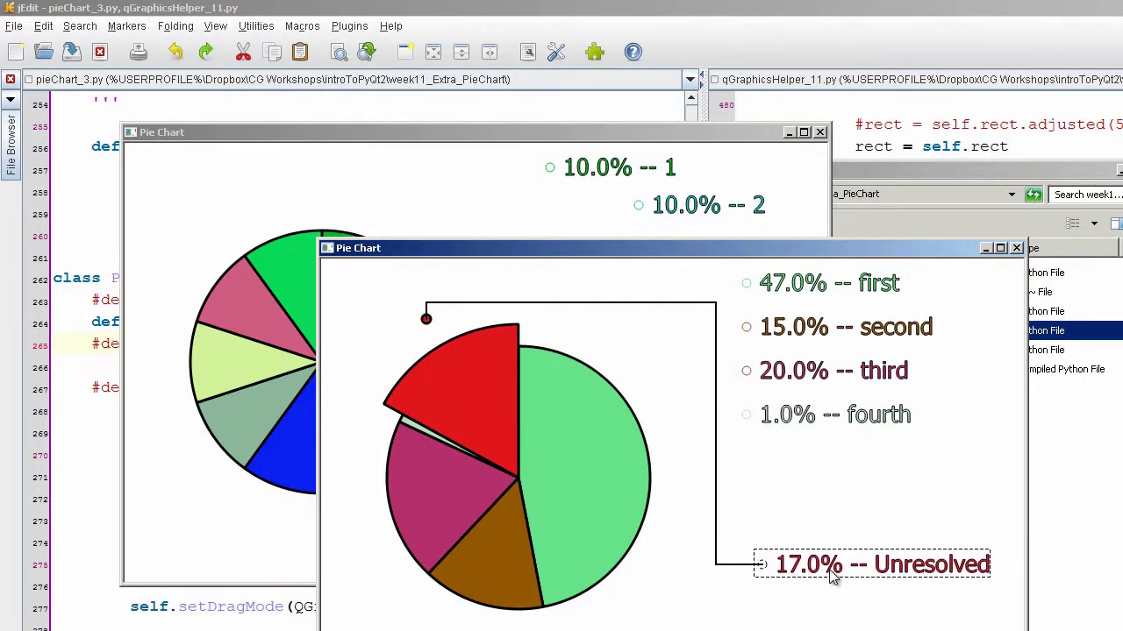
drag(798, 415, 814, 476)
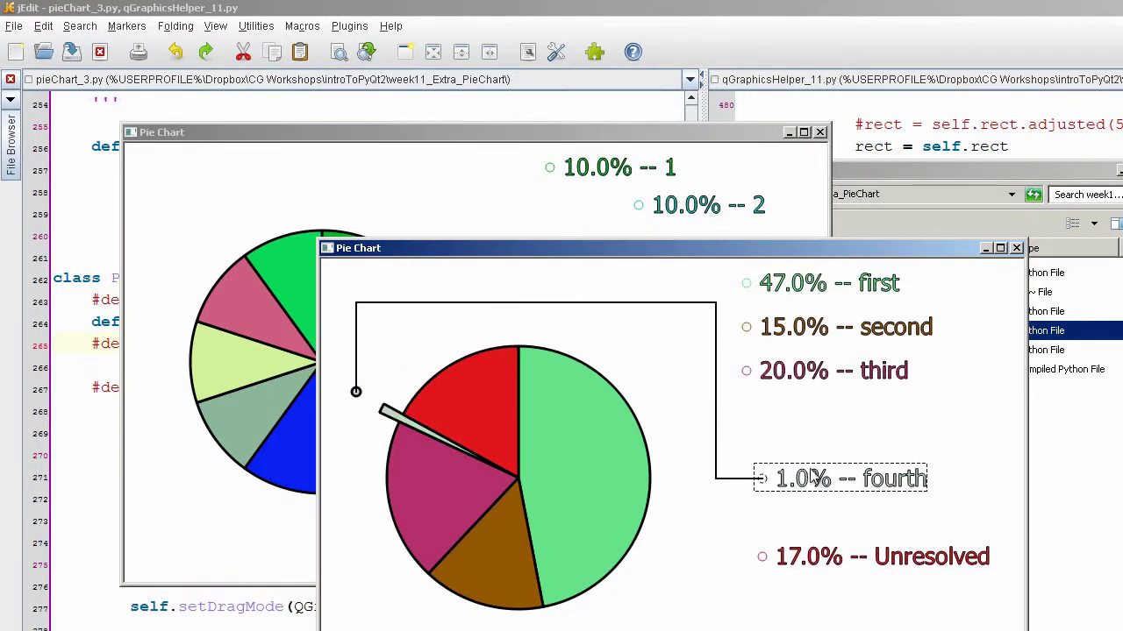
click(818, 375)
drag(819, 375, 827, 422)
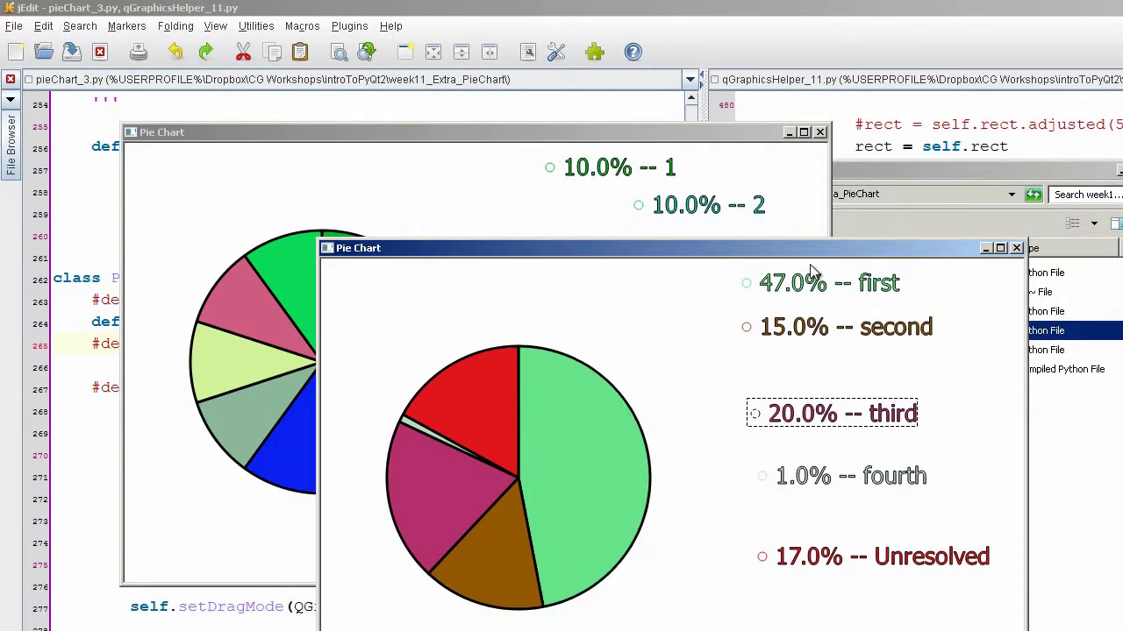
- Nudge the Unresolved label up and place the five-slice window right, ten-slice window left
drag(798, 253, 797, 186)
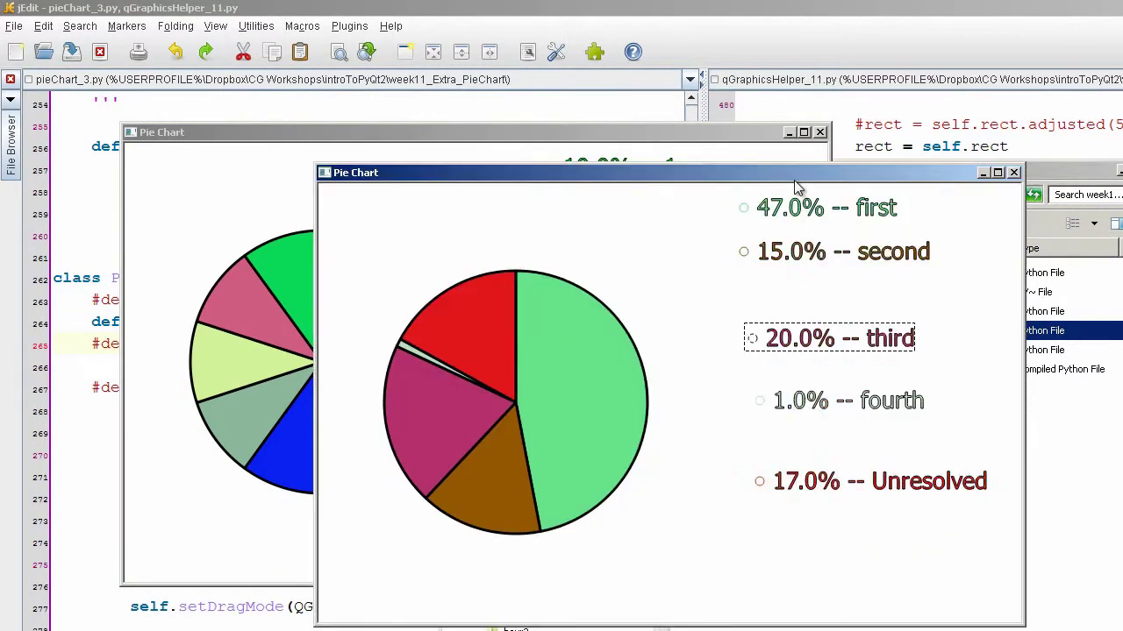
click(880, 498)
drag(880, 498, 877, 468)
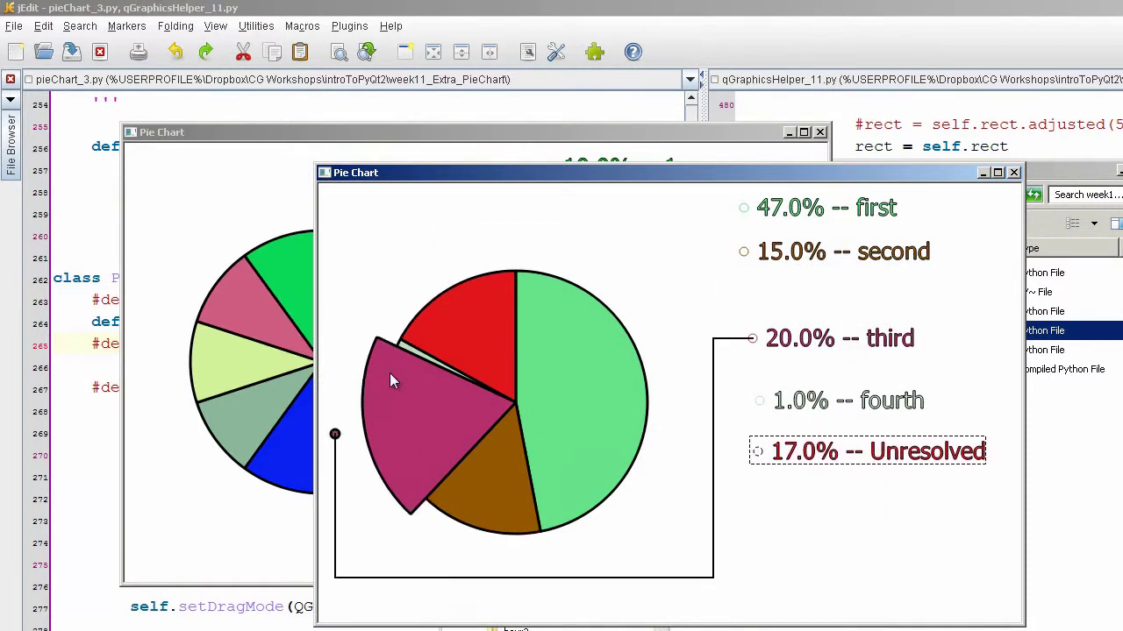
drag(360, 173, 416, 169)
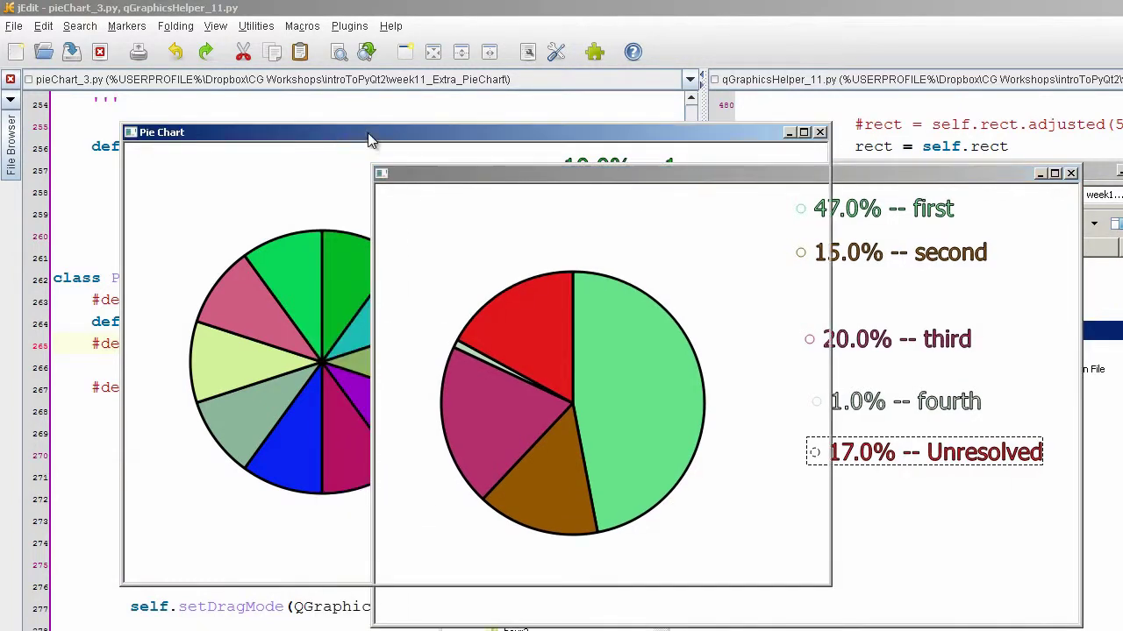
drag(368, 132, 269, 148)
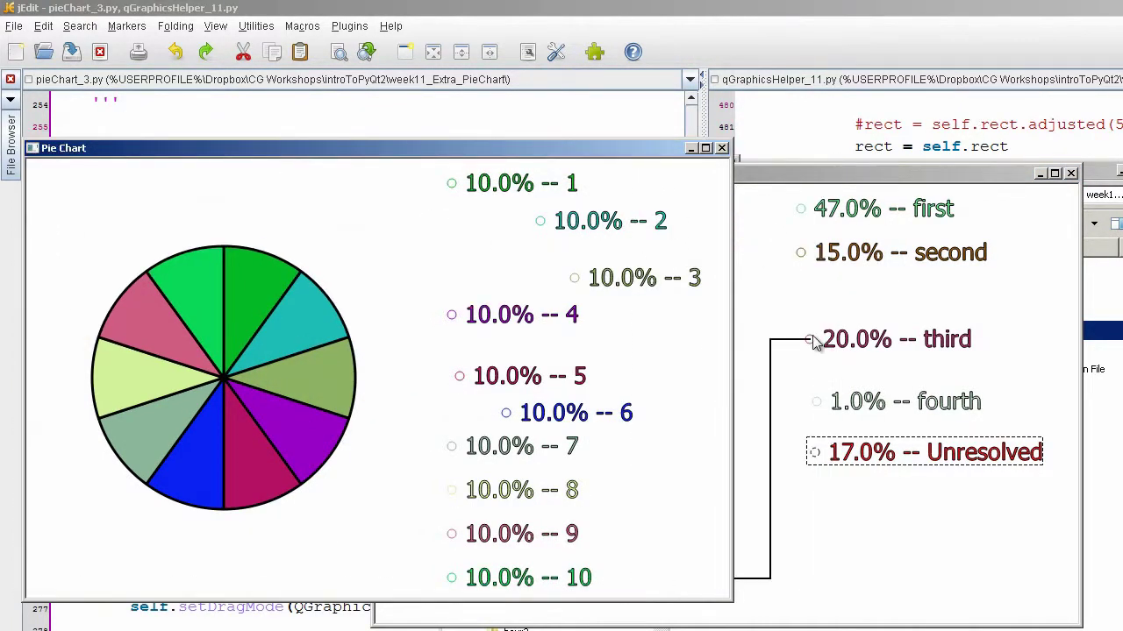
click(916, 486)
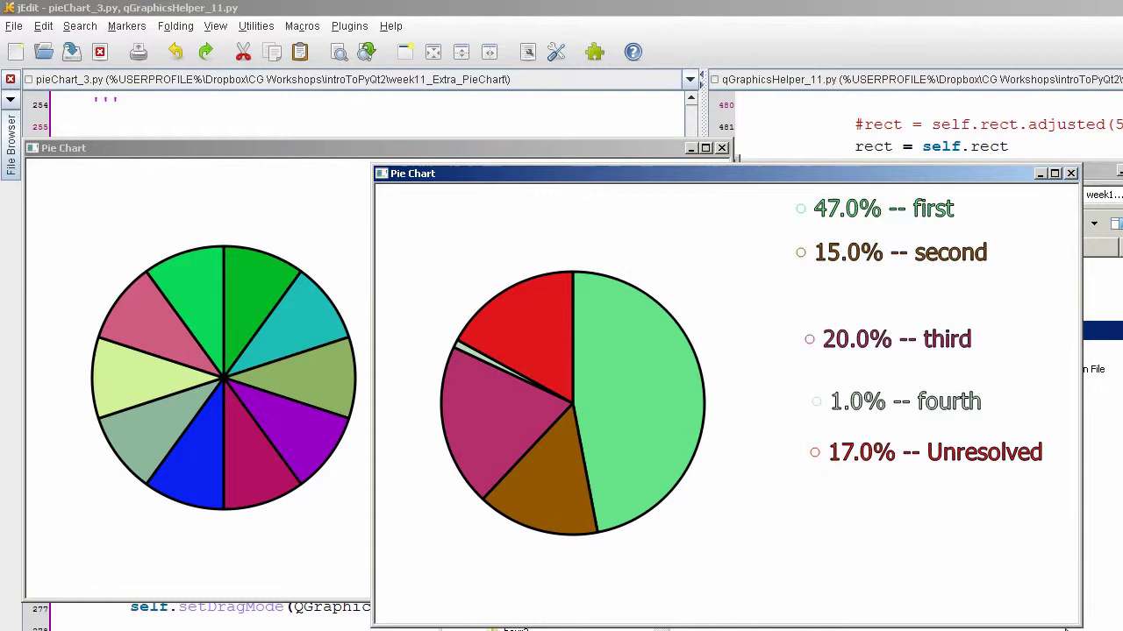